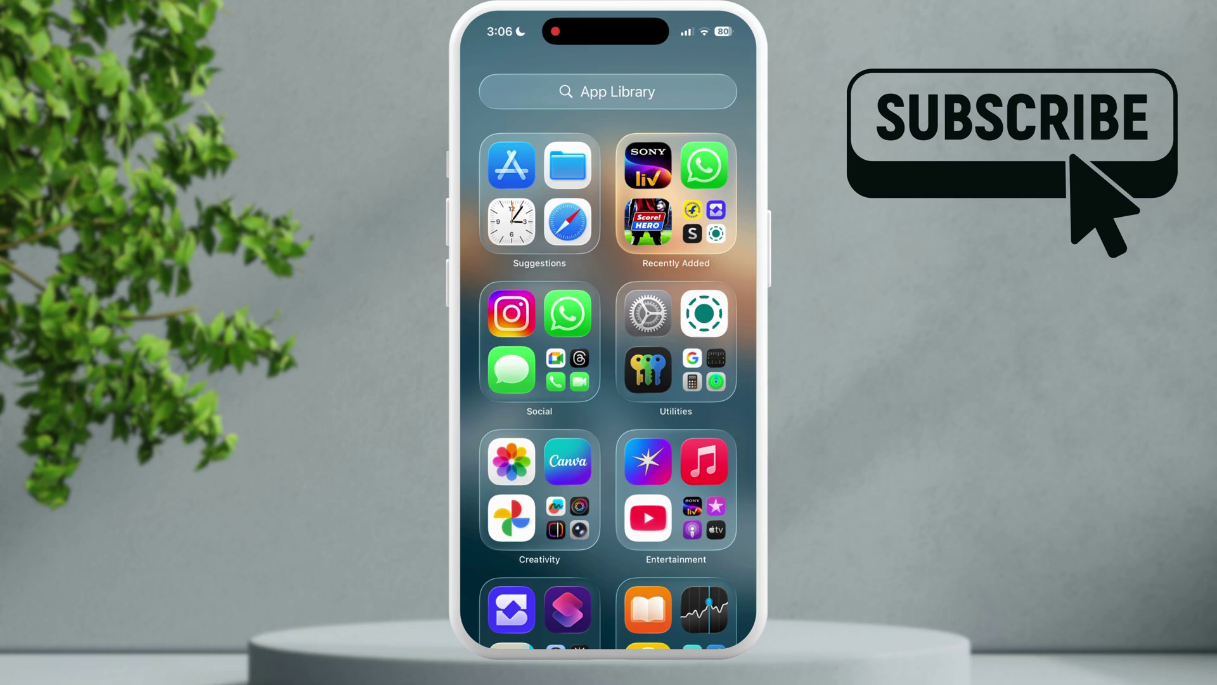
Open Settings, go to Mobile Service and switch Mobile Data on.
{"action": "left_click", "coordinate": [648, 313]}
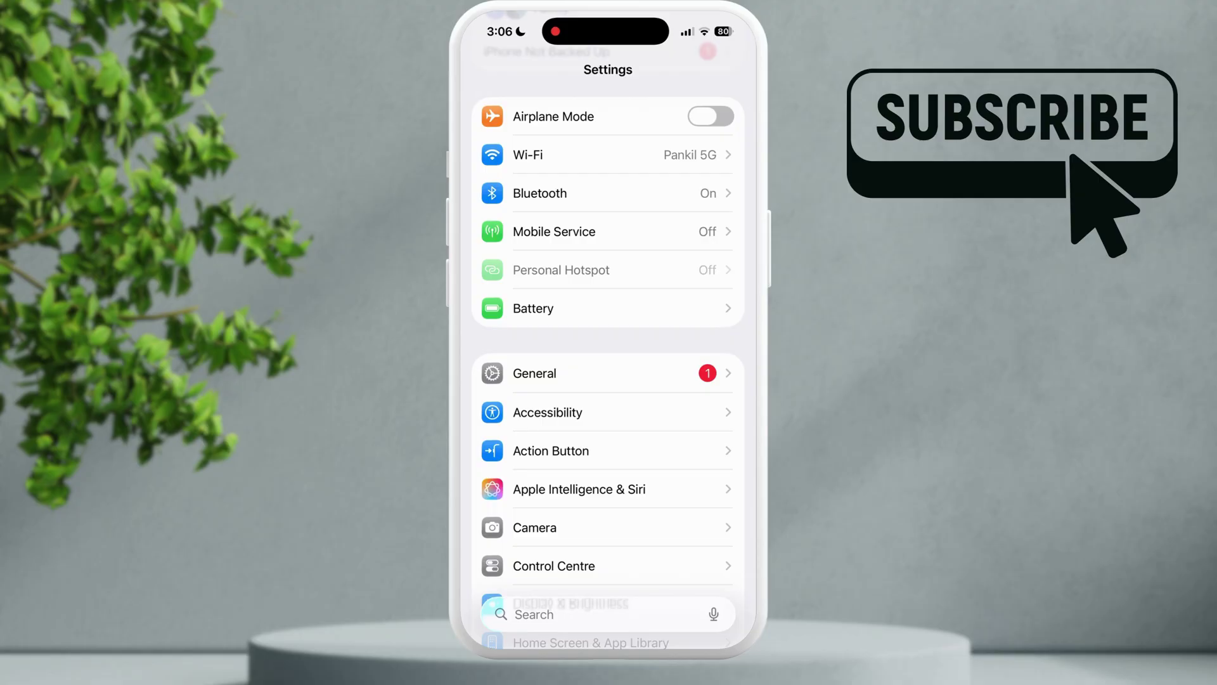
{"action": "scroll", "coordinate": [609, 381], "scroll_direction": "up", "scroll_amount": 1}
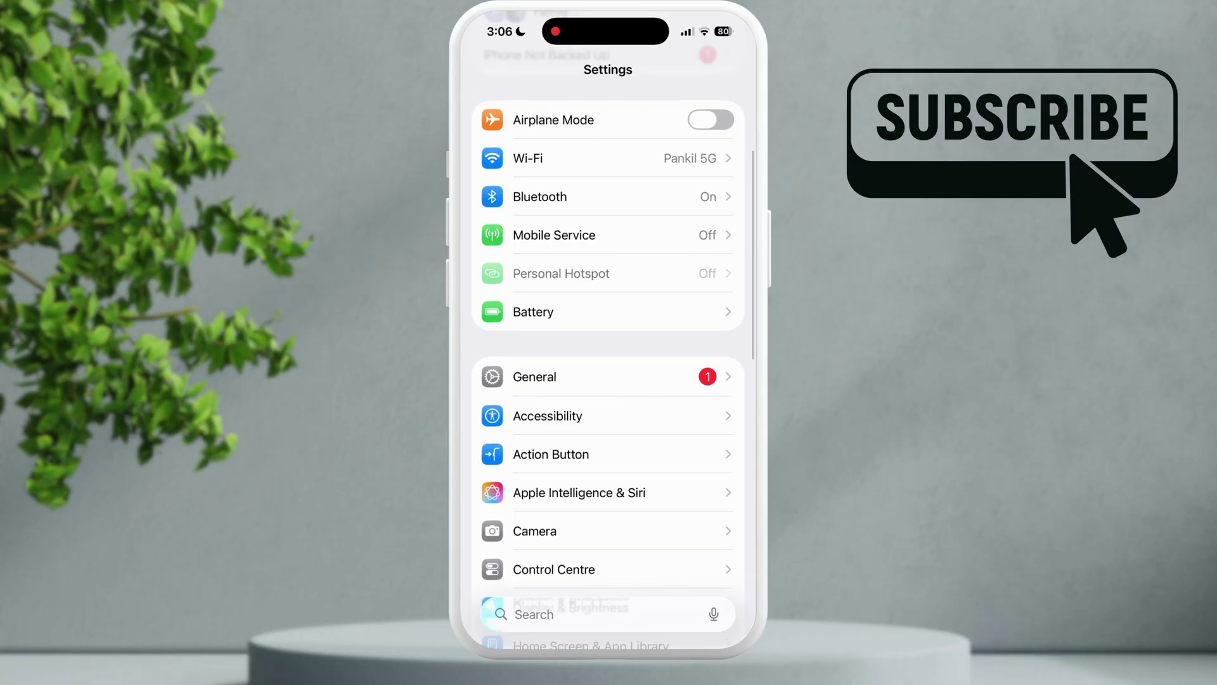
{"action": "left_click", "coordinate": [554, 236]}
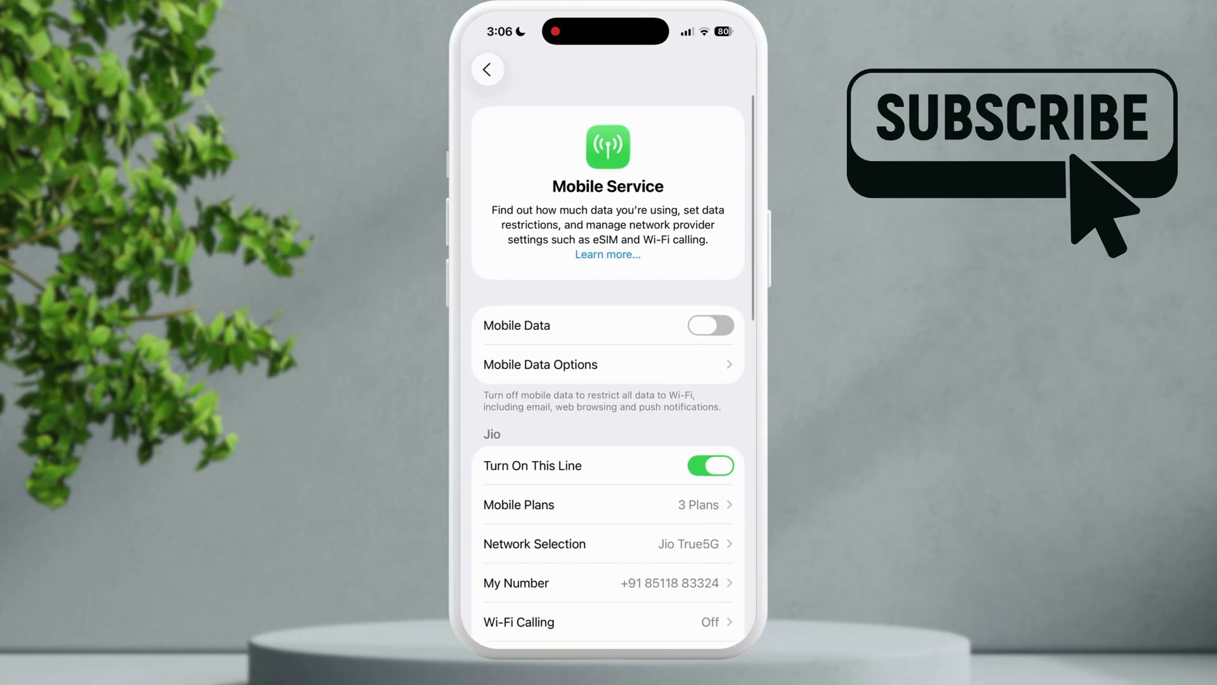
{"action": "left_click", "coordinate": [711, 325]}
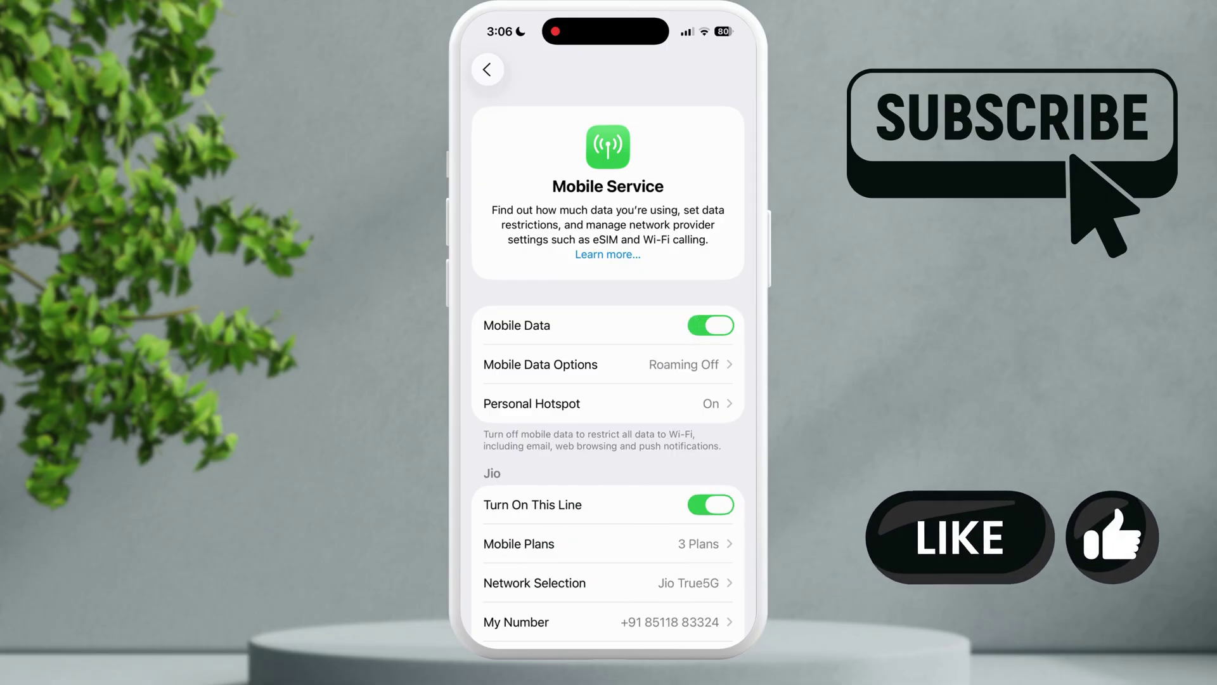
{"action": "left_click", "coordinate": [487, 70]}
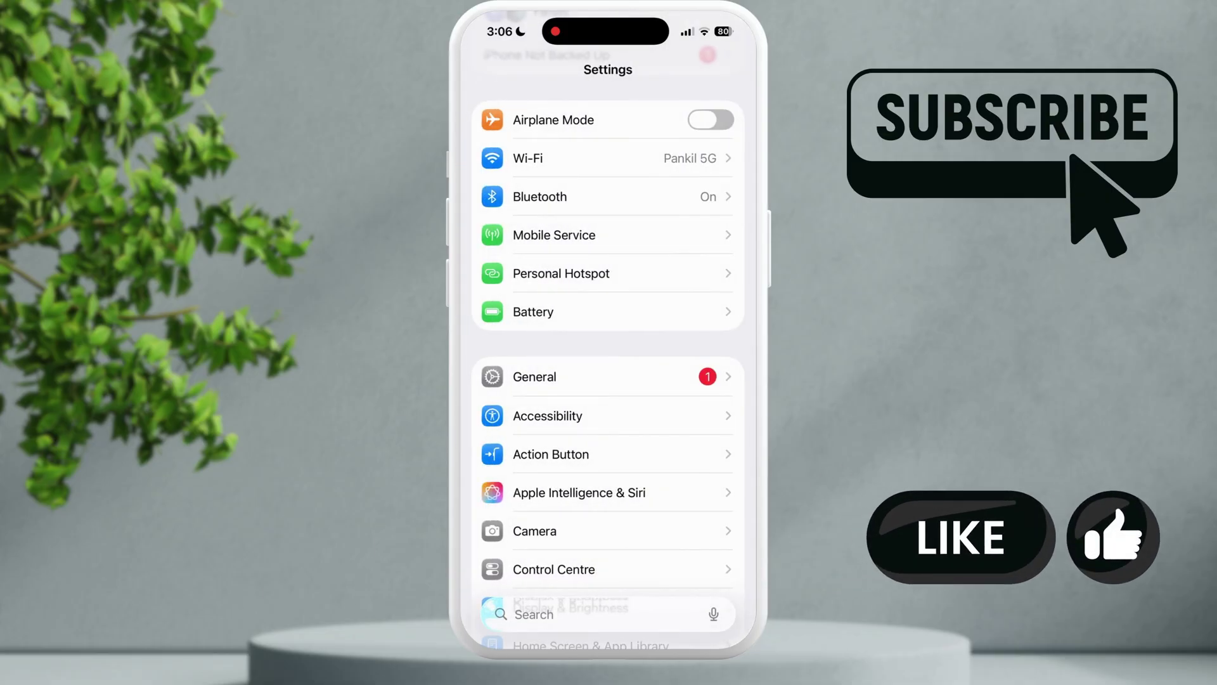
{"action": "left_click", "coordinate": [562, 272]}
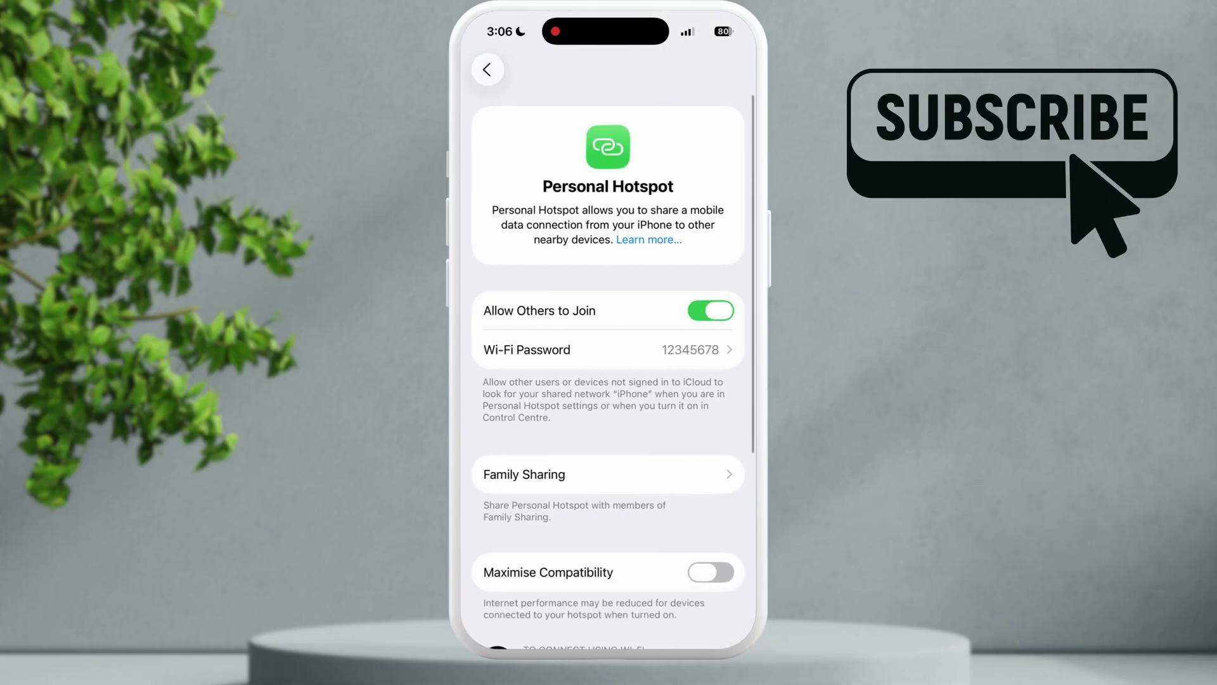
{"action": "left_click", "coordinate": [486, 70]}
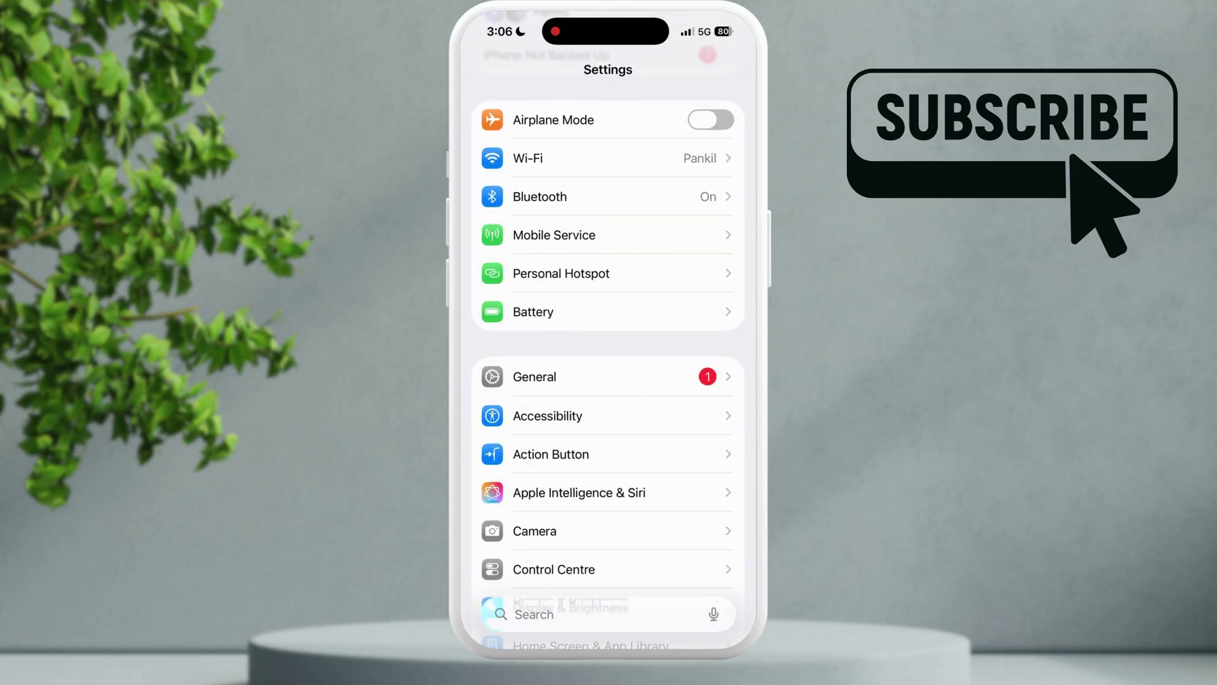
Turn Airplane Mode on, wait a few seconds, then turn it off.
{"action": "left_click", "coordinate": [711, 120]}
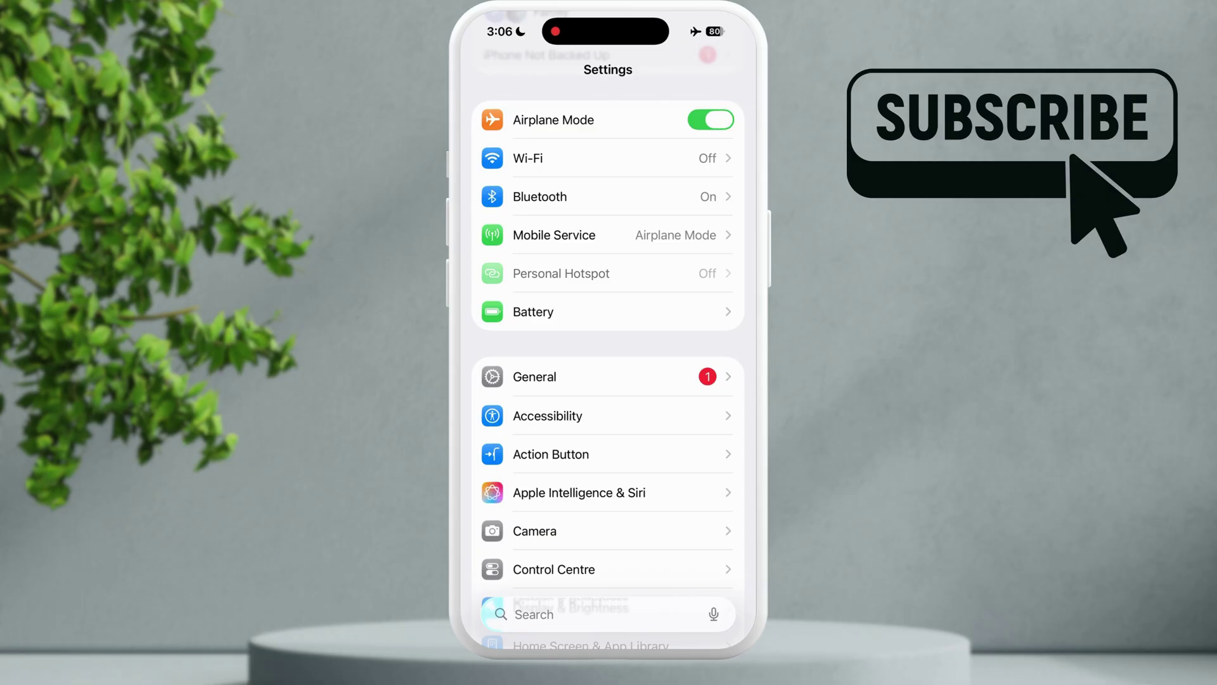
{"action": "left_click", "coordinate": [711, 120]}
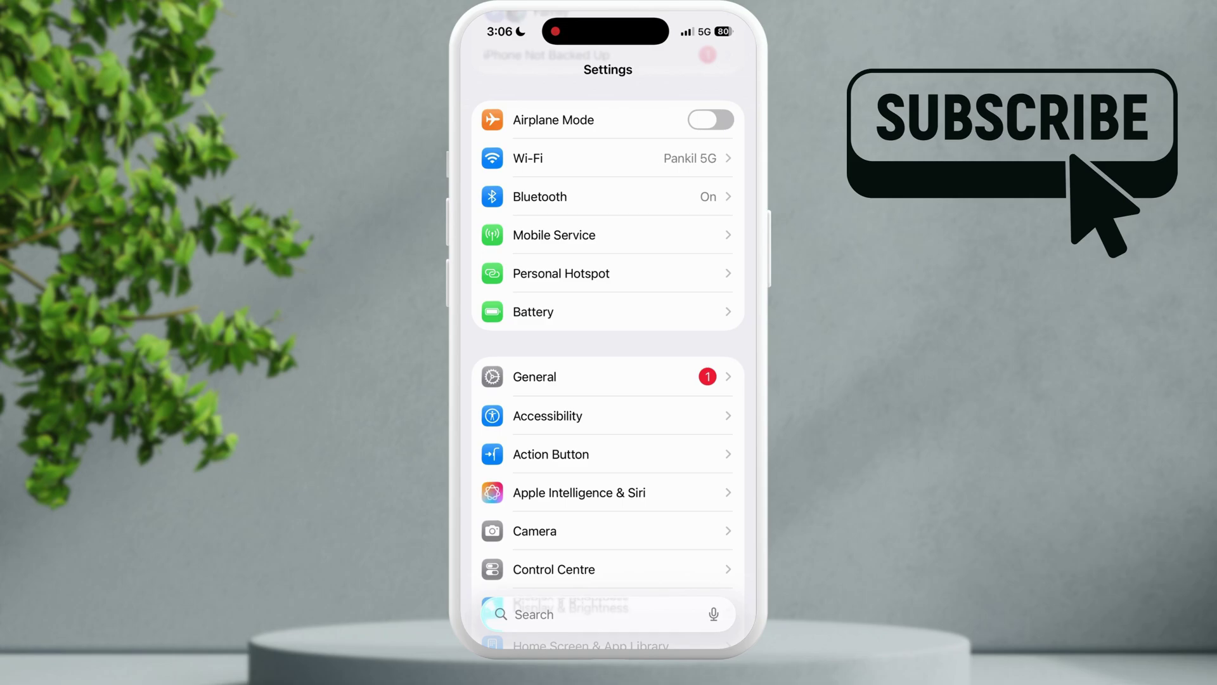
Open the Mobile Service page from the main Settings list.
{"action": "left_click", "coordinate": [555, 234]}
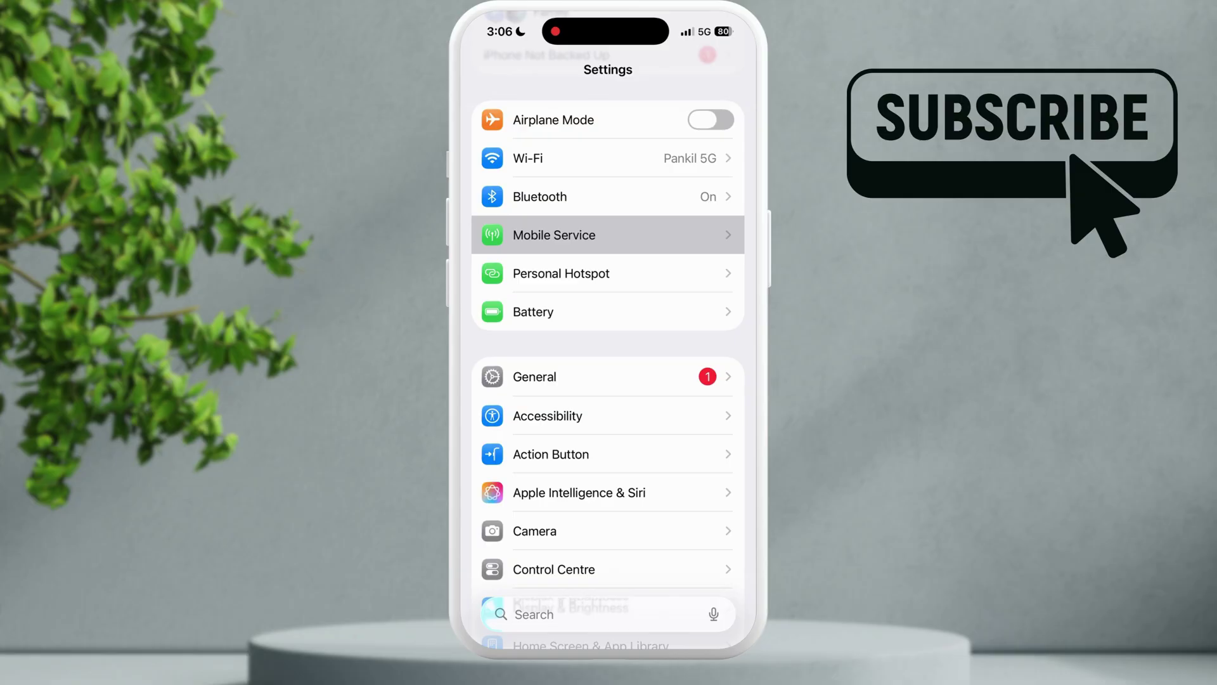